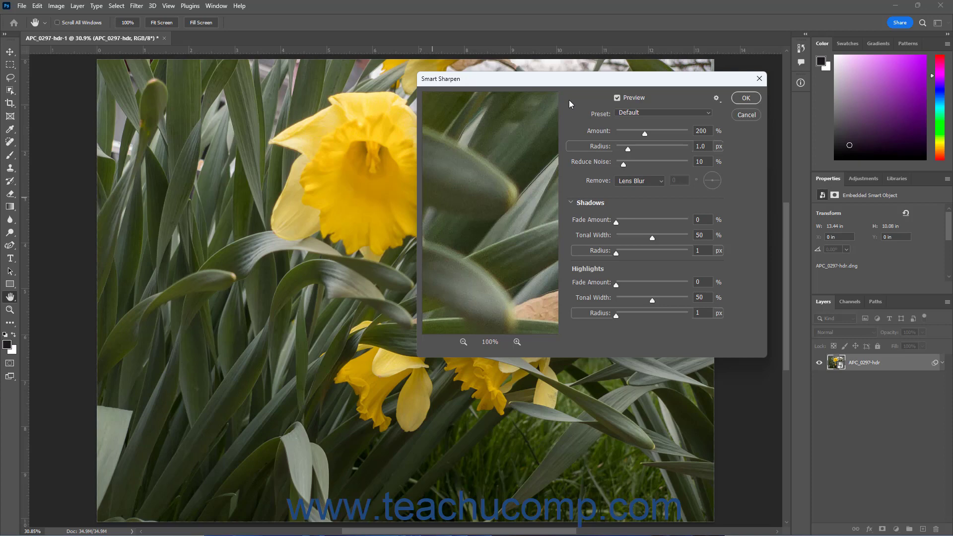
# Step: Compare the photo with the sharpening preview off and on, and examine the yellow daffodil's petals in the dialog preview at 100% and 67%
pyautogui.click(617, 99)
pyautogui.click(616, 98)
pyautogui.click(463, 342)
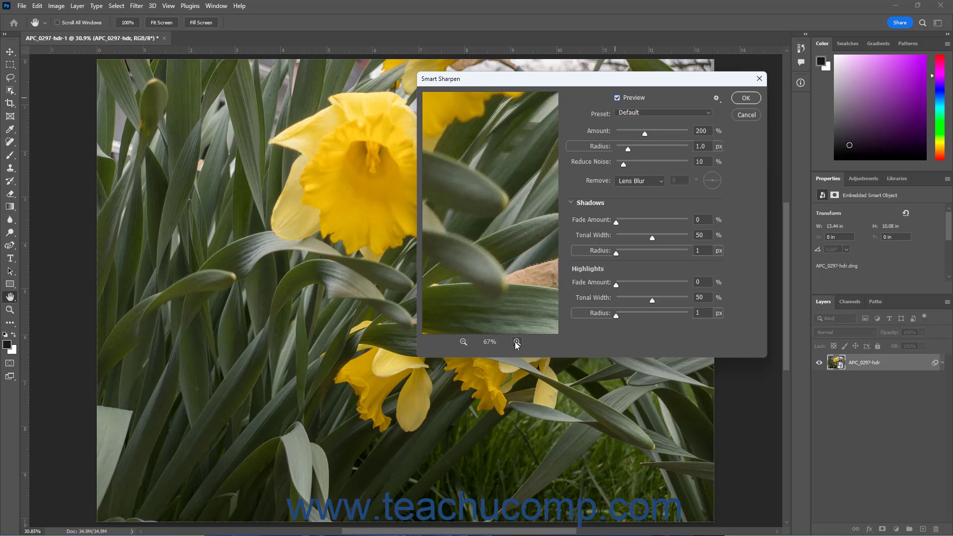
pyautogui.click(516, 342)
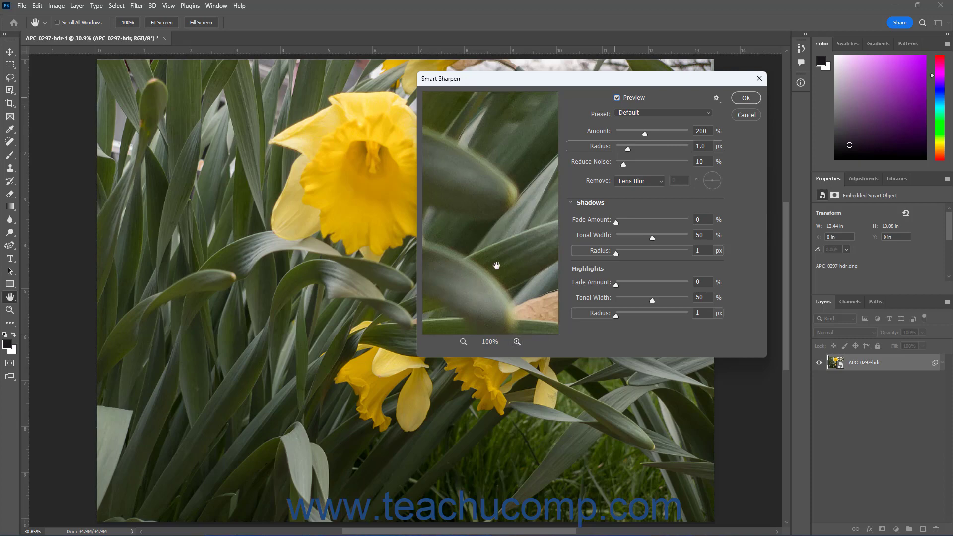
pyautogui.moveTo(519, 137); pyautogui.dragTo(436, 273)
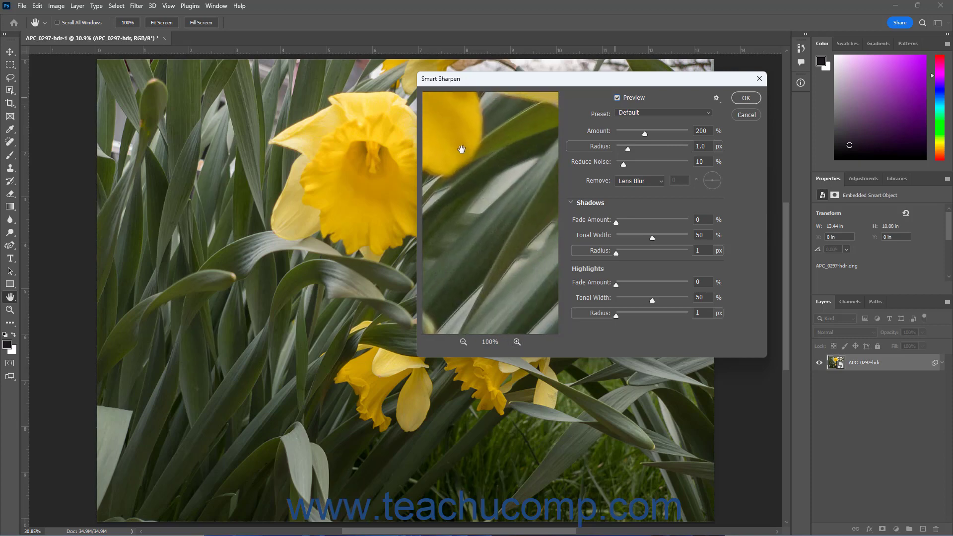
pyautogui.moveTo(461, 147); pyautogui.dragTo(566, 291)
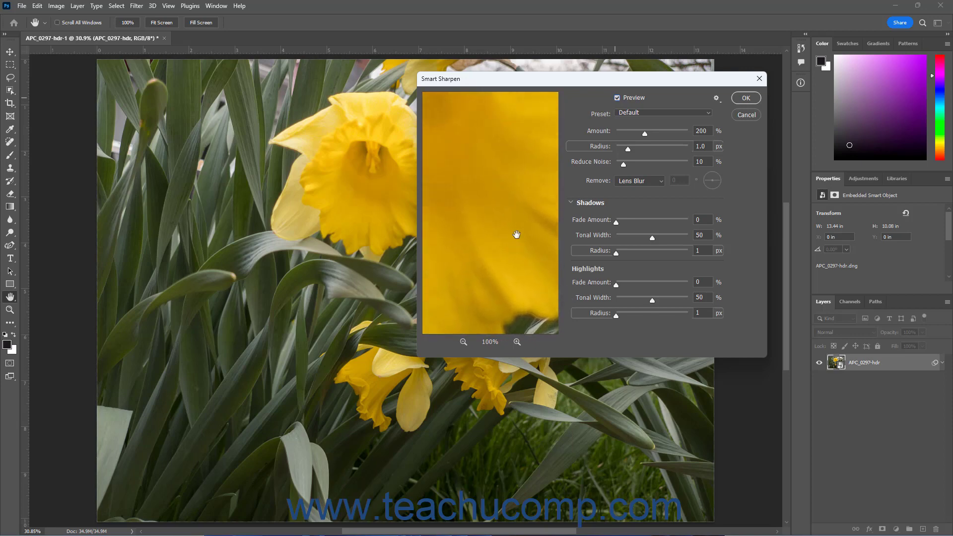
pyautogui.moveTo(475, 175); pyautogui.dragTo(554, 270)
pyautogui.click(463, 341)
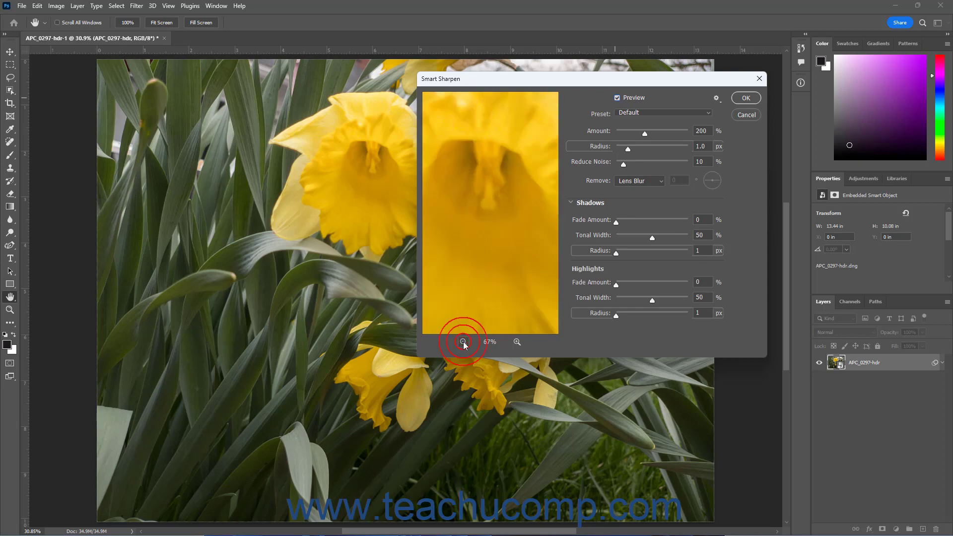
pyautogui.moveTo(471, 230); pyautogui.dragTo(531, 181)
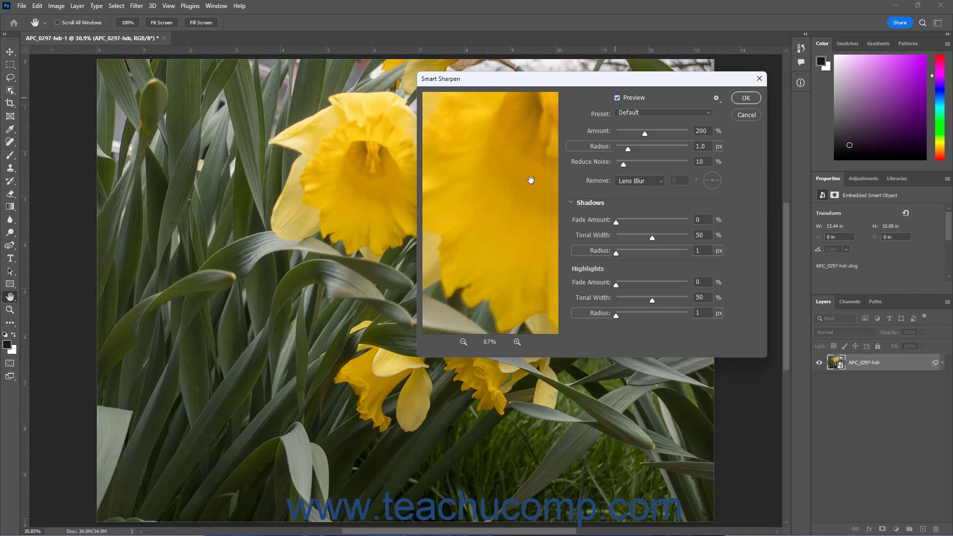
# Step: Starting from the Default preset, set the sharpening Amount to 280%, Radius to 13.2 px and Reduce Noise to 21%
pyautogui.click(637, 113)
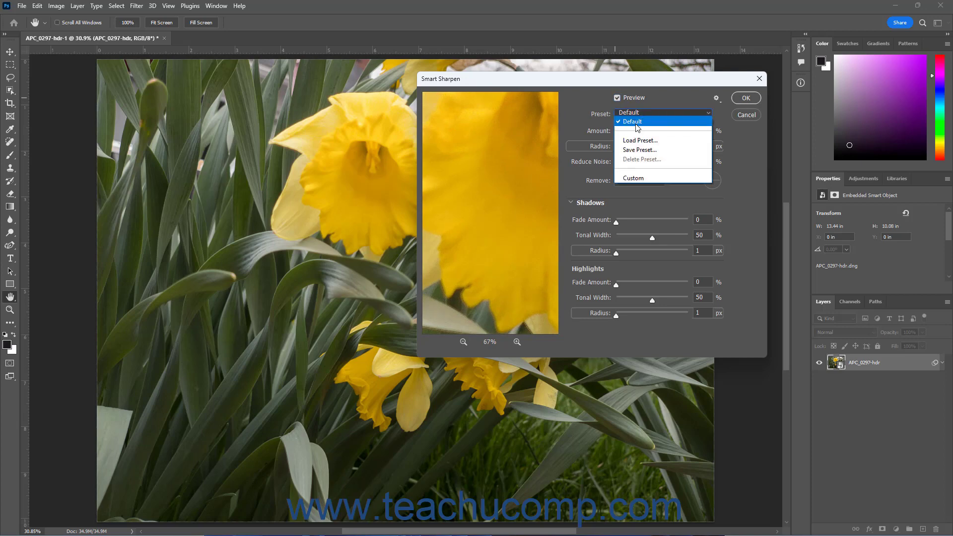
pyautogui.click(637, 124)
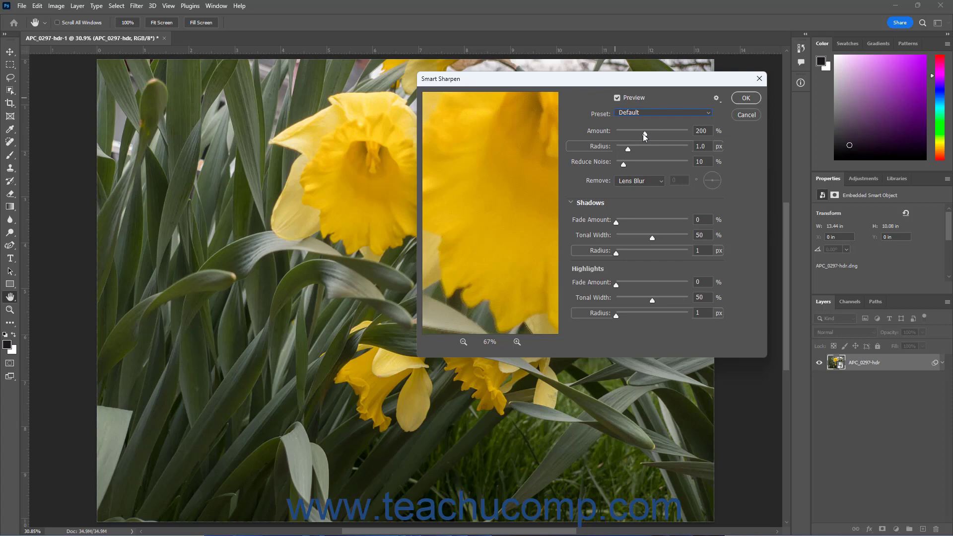
pyautogui.click(705, 131)
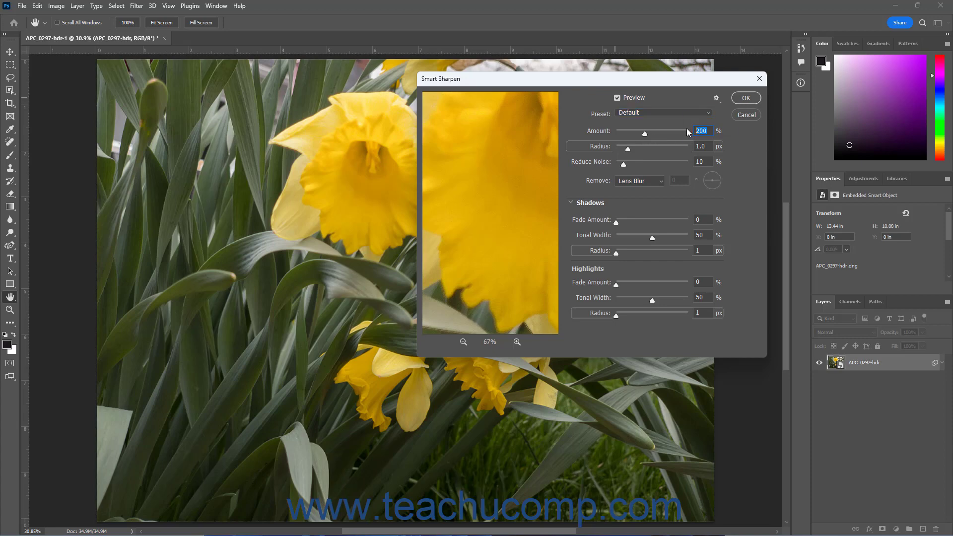
pyautogui.write('280')
pyautogui.moveTo(629, 150); pyautogui.dragTo(641, 150)
pyautogui.moveTo(654, 150); pyautogui.dragTo(661, 149)
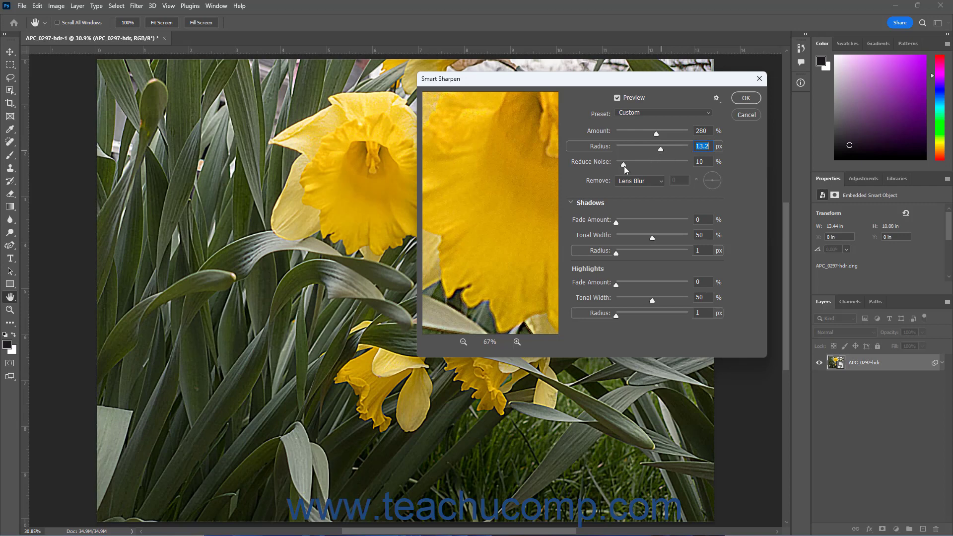
pyautogui.moveTo(629, 166); pyautogui.dragTo(629, 166)
# Step: Try Motion Blur as the blur type to remove, and switch back to Lens Blur
pyautogui.click(638, 182)
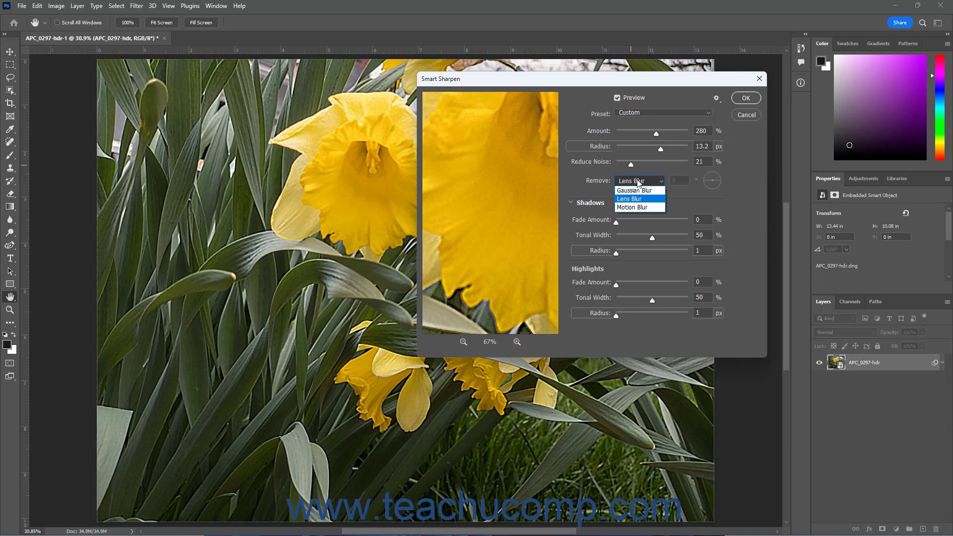
pyautogui.click(638, 207)
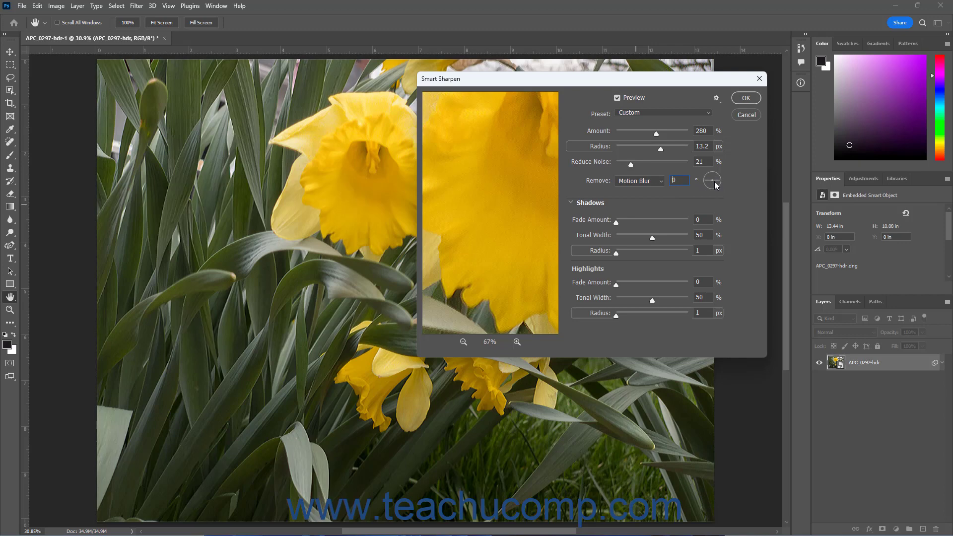
pyautogui.click(662, 180)
pyautogui.click(653, 199)
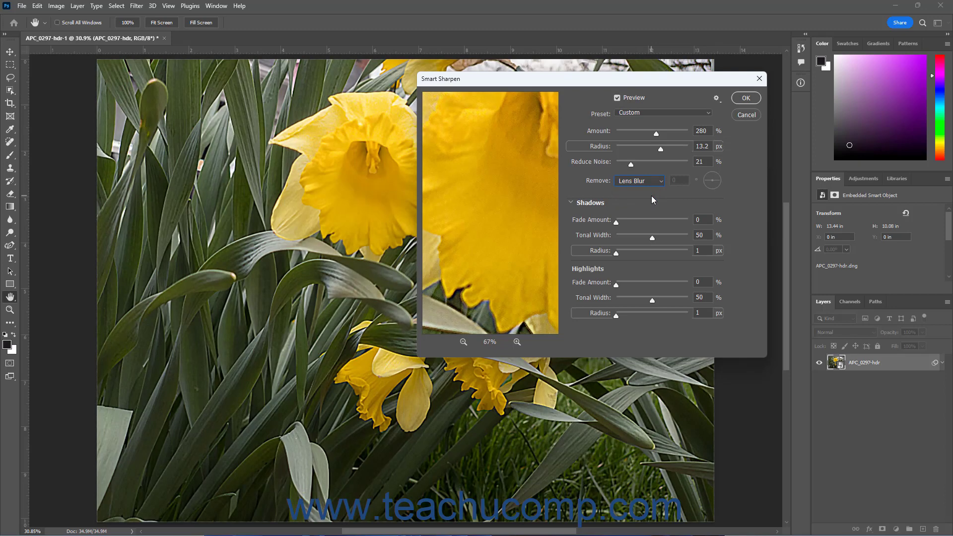
pyautogui.click(602, 204)
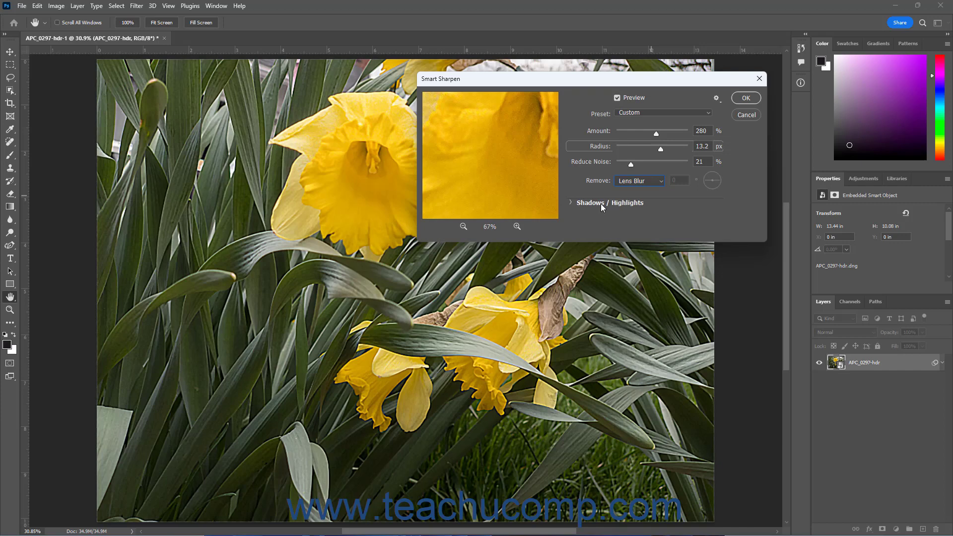
pyautogui.click(600, 203)
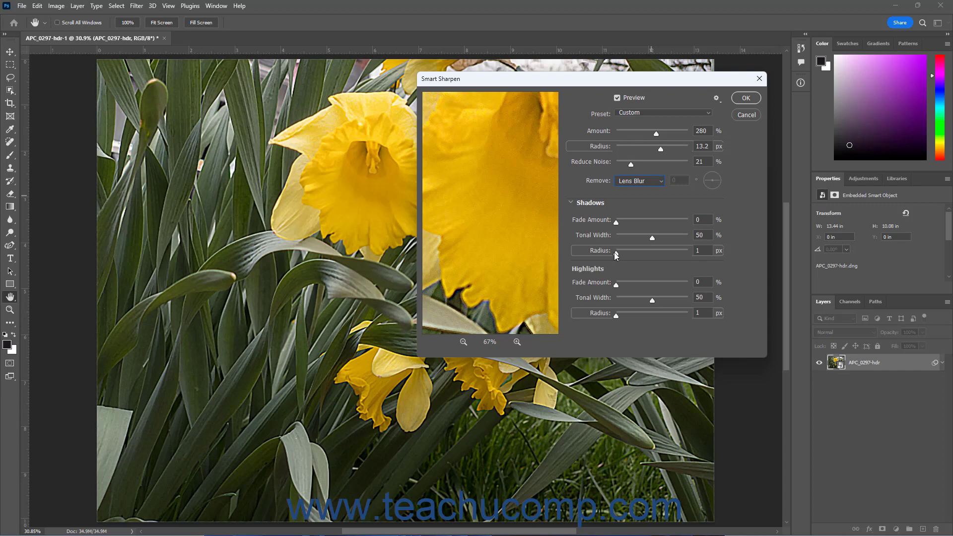
pyautogui.click(709, 114)
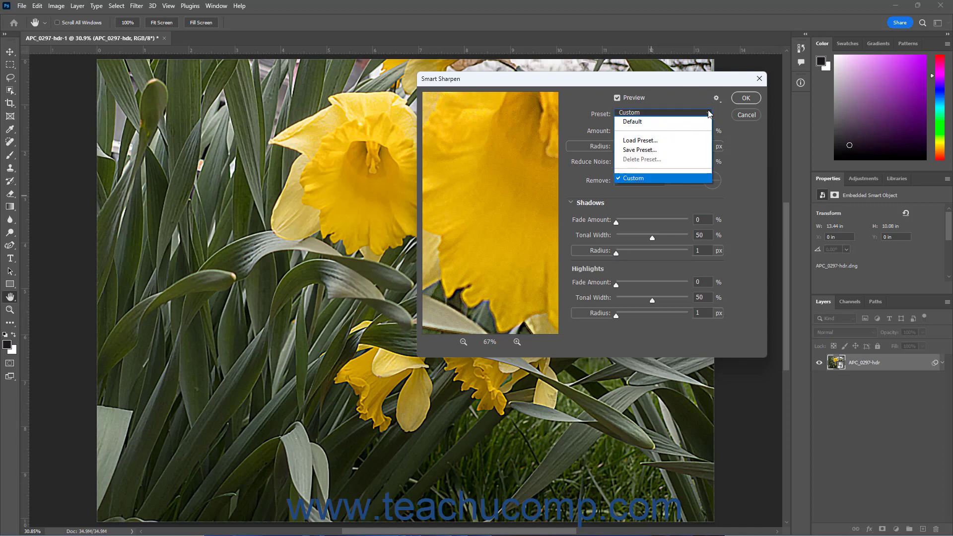
pyautogui.click(672, 151)
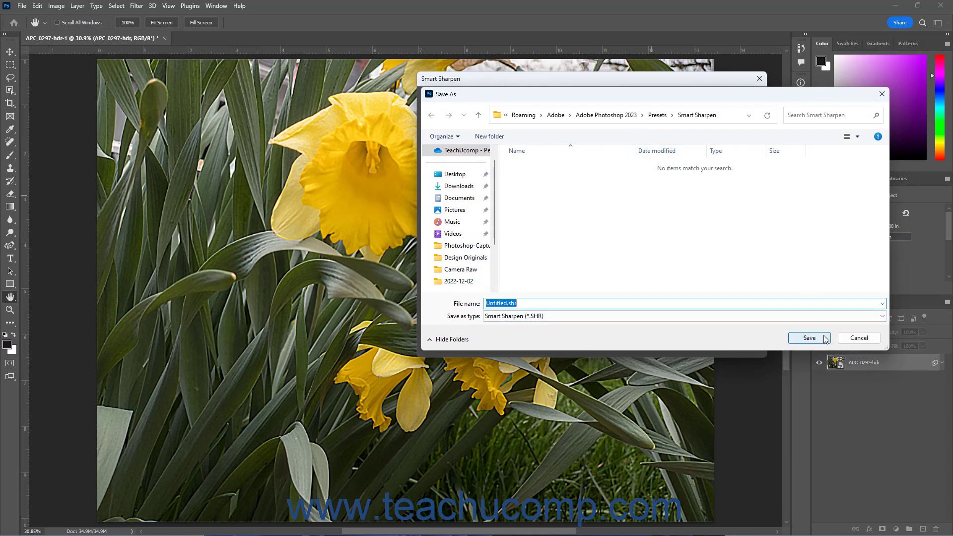
pyautogui.click(858, 338)
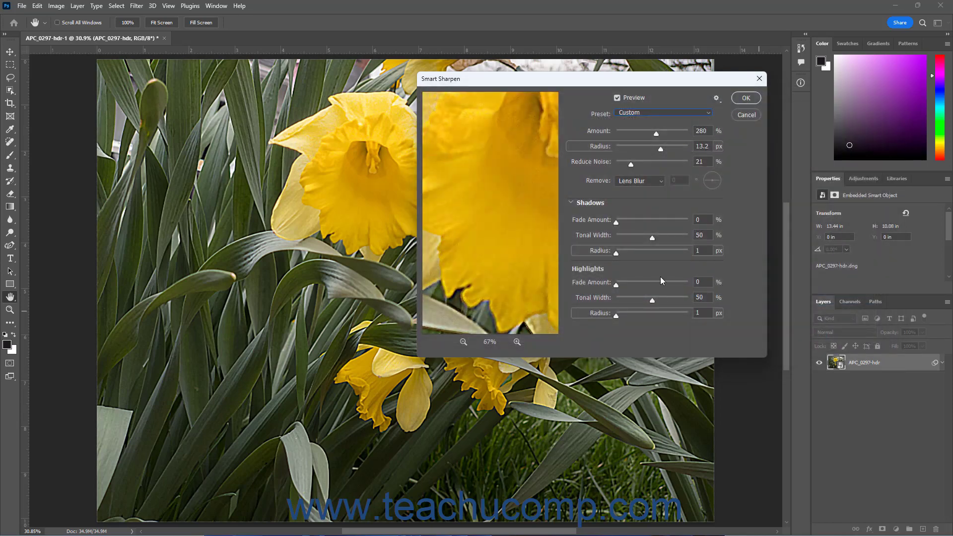
pyautogui.click(708, 114)
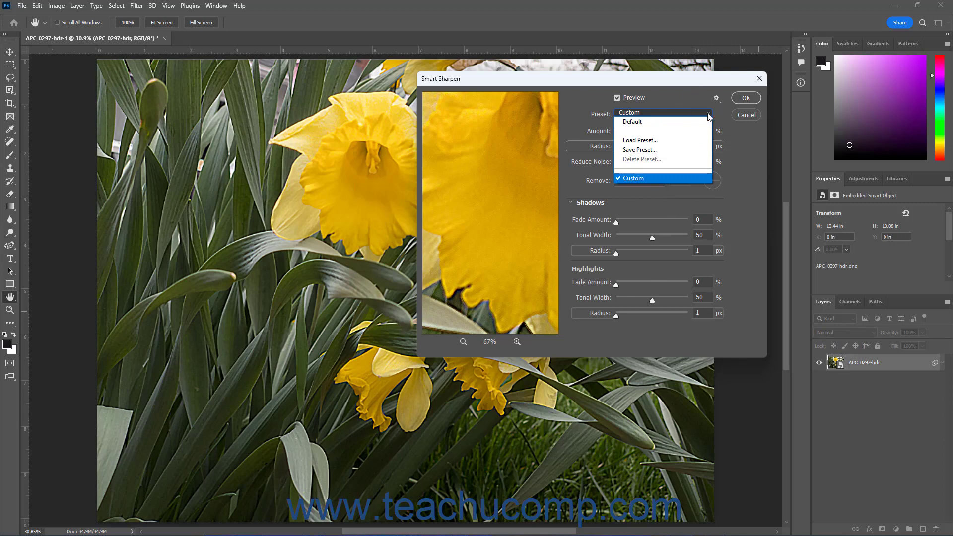
pyautogui.click(708, 114)
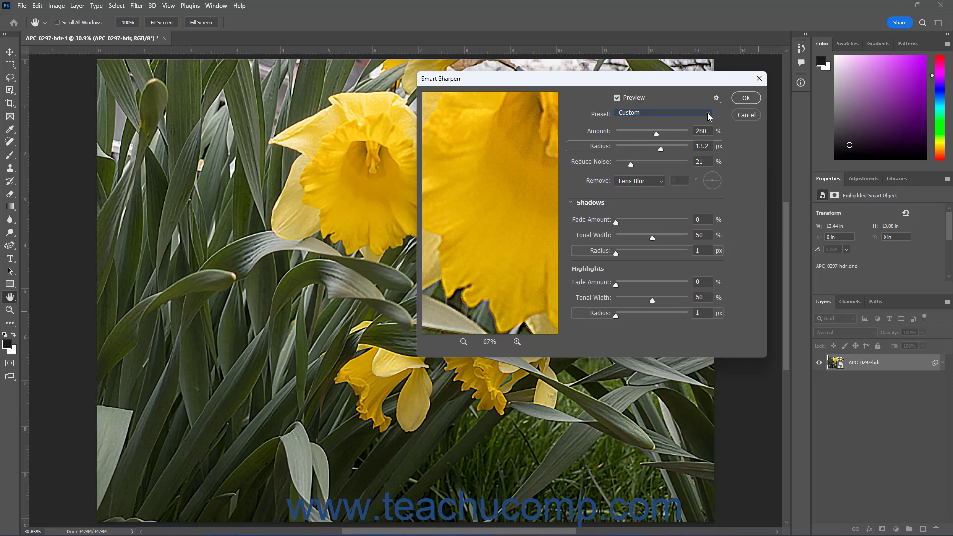
pyautogui.click(709, 117)
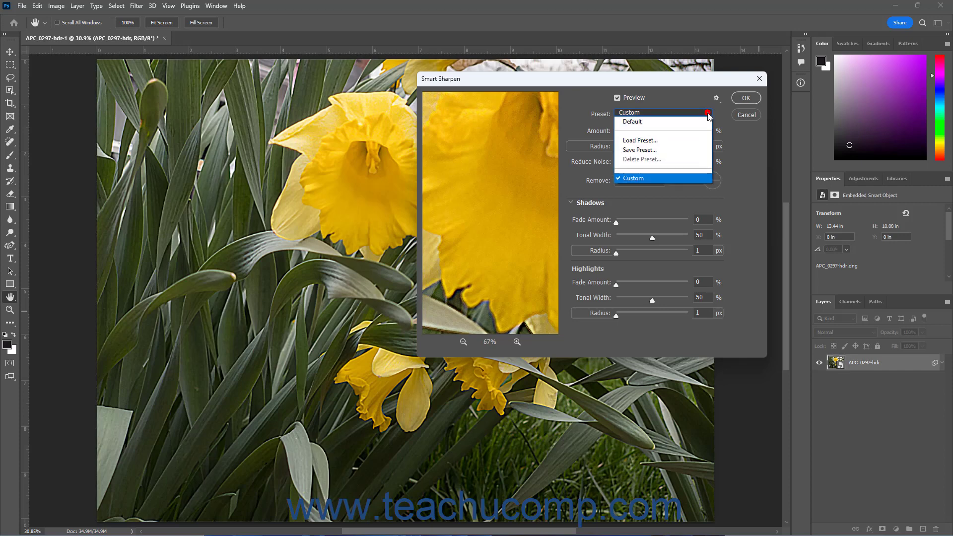
pyautogui.click(694, 141)
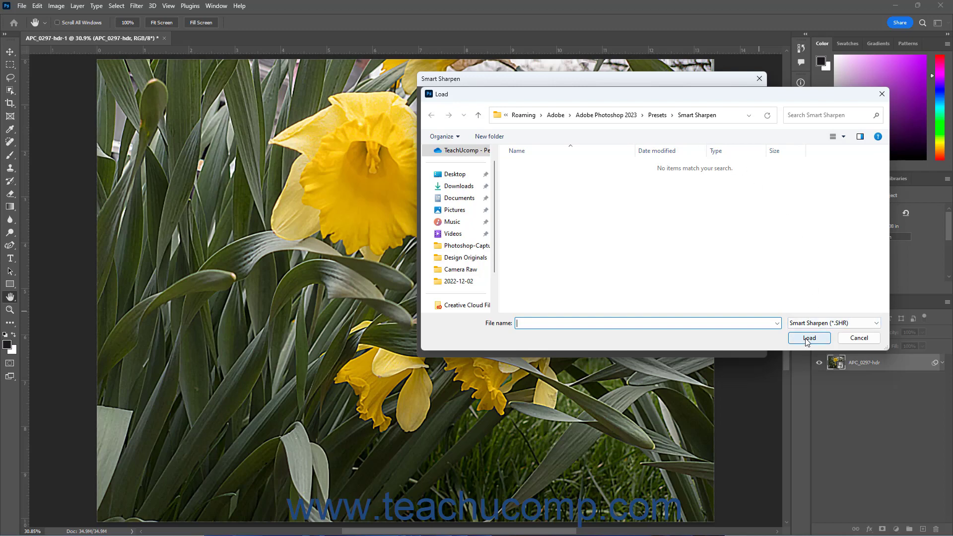
pyautogui.click(856, 338)
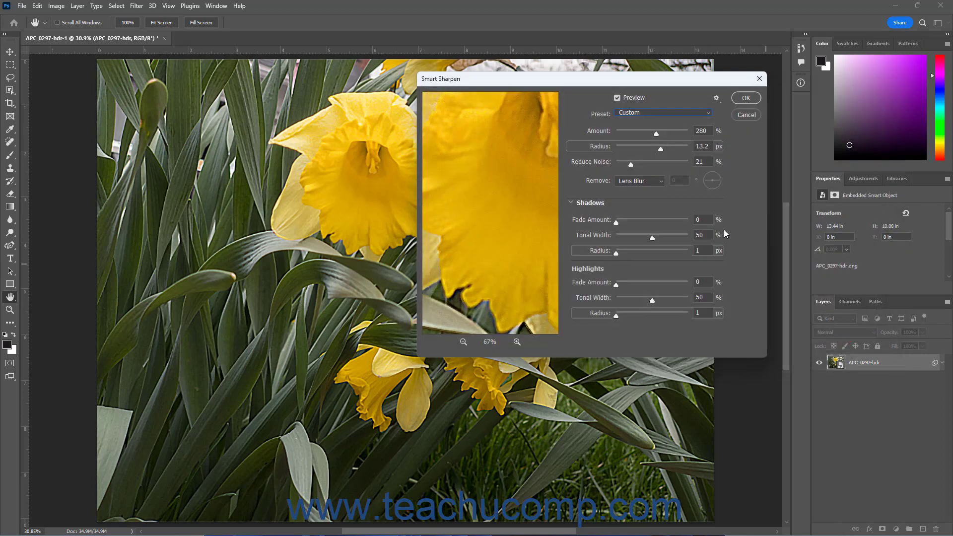
pyautogui.click(708, 113)
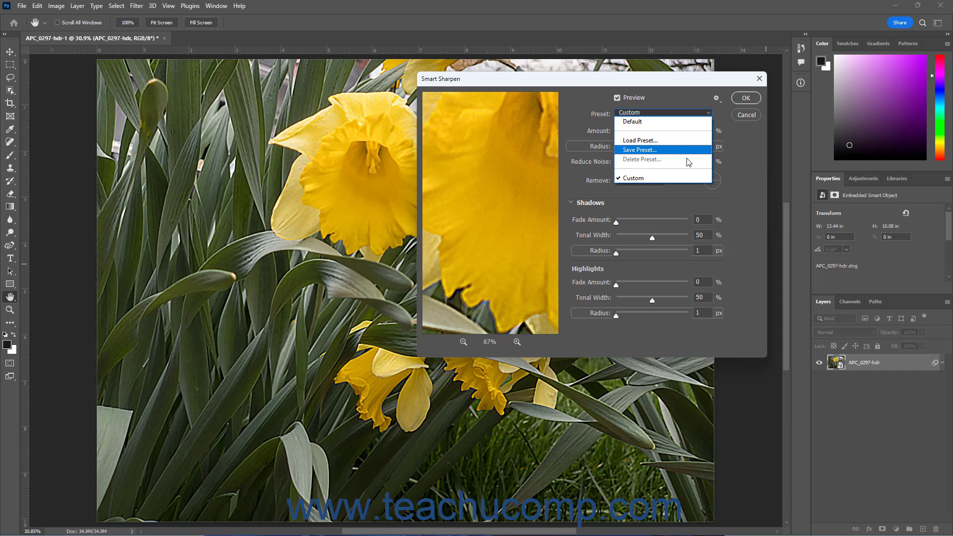
pyautogui.click(691, 99)
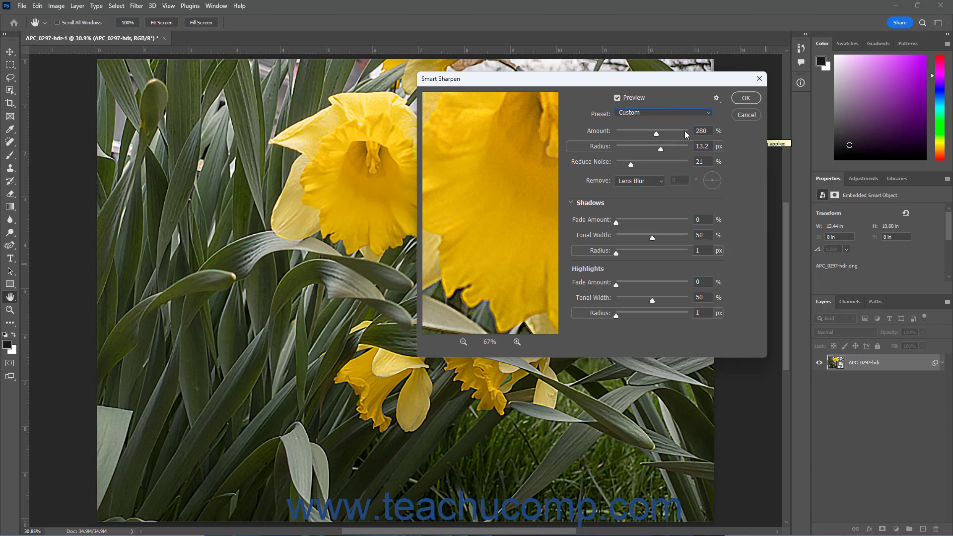
# Step: Apply the Smart Sharpen filter with the current settings to the daffodil photo
pyautogui.click(744, 99)
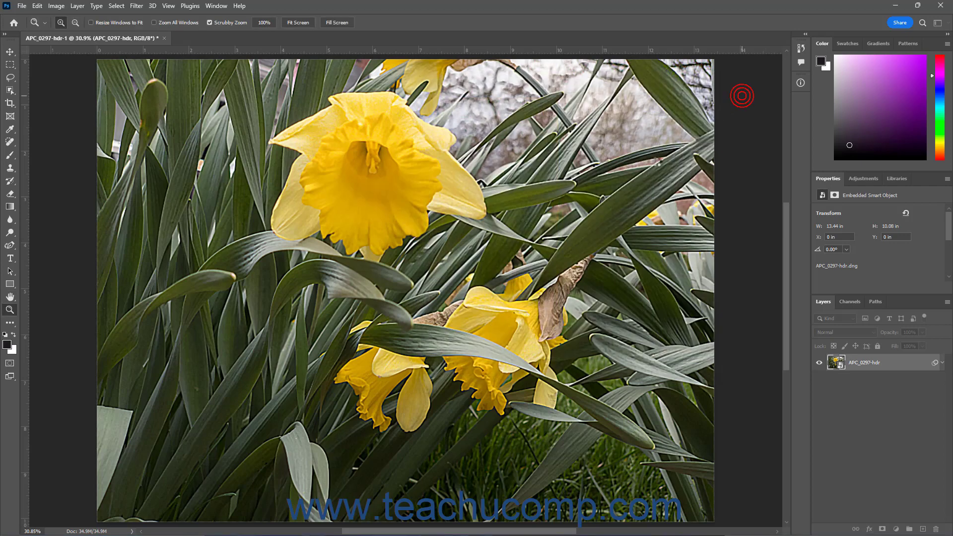
pyautogui.press('z')
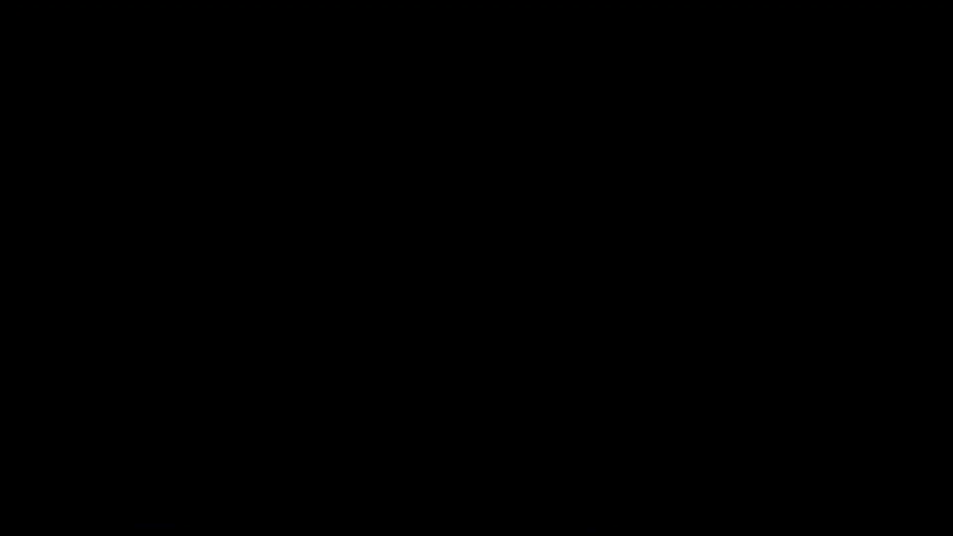